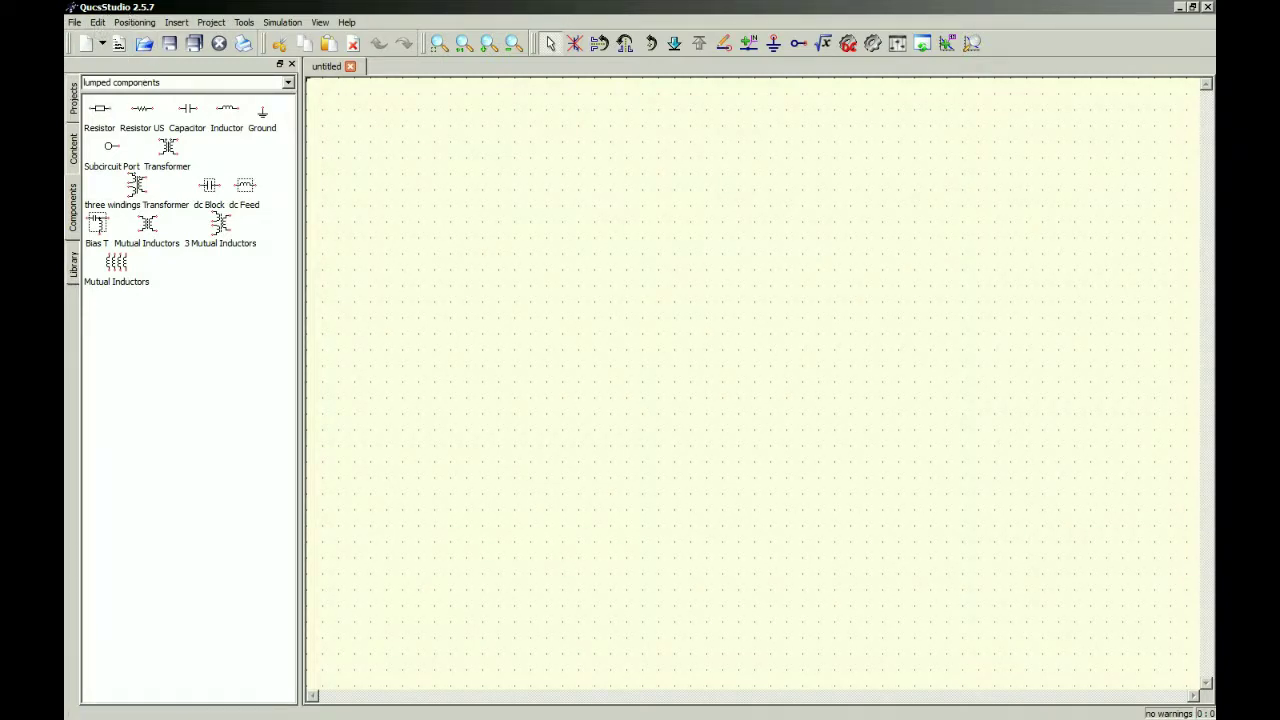
Read the Features list on the QucsStudio about page, then bring up the QucsStudio-2.5.7.zip download tab.
key(alt+Tab)
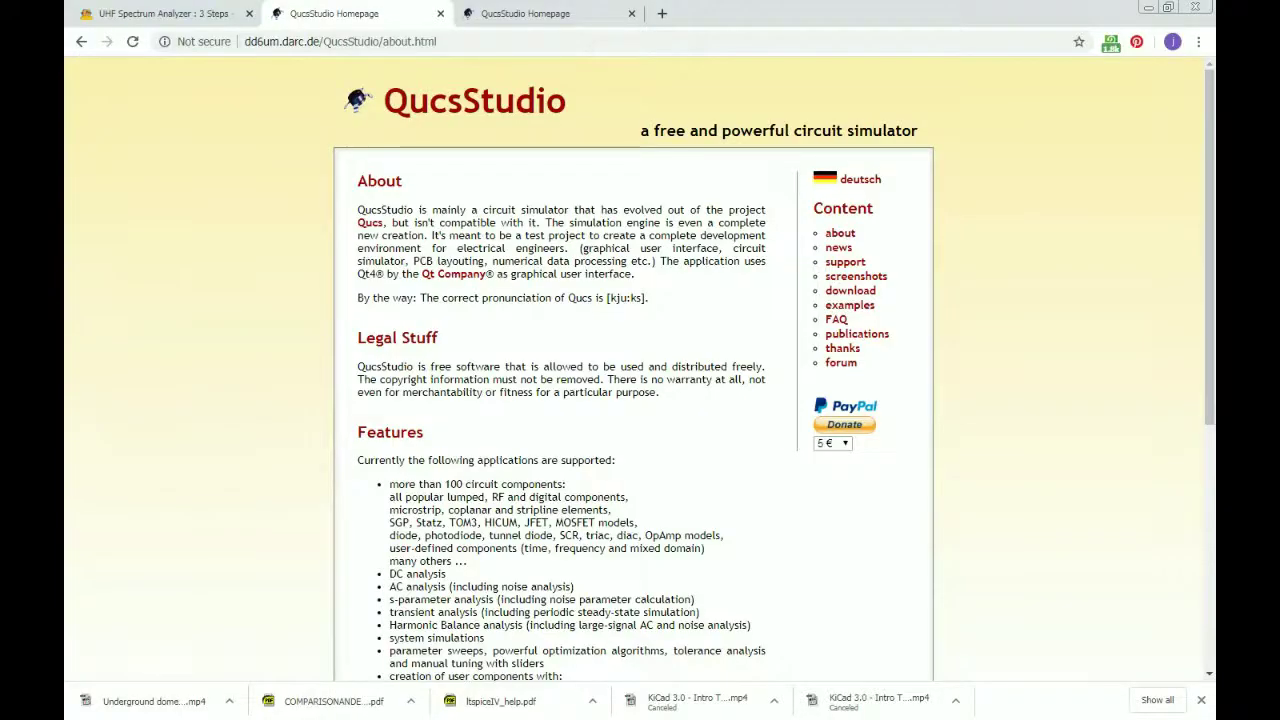
drag(1208, 95, 1212, 248)
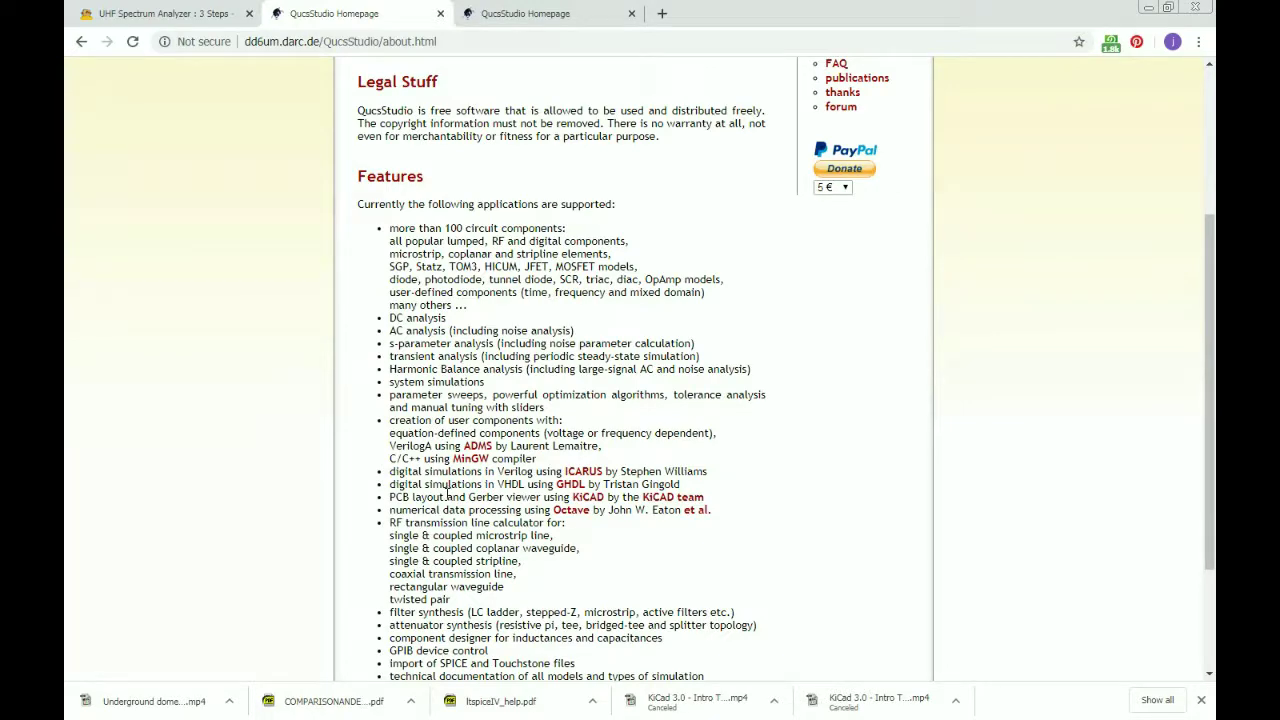
drag(1209, 319, 1196, 265)
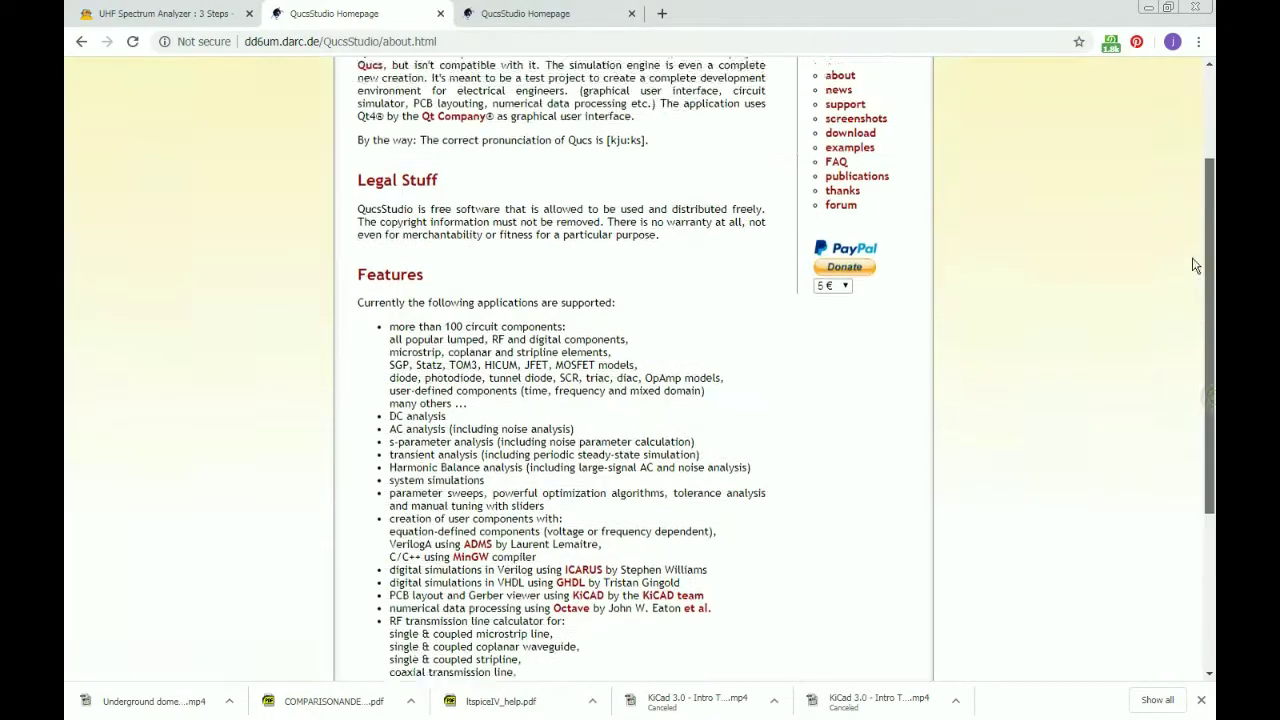
scroll(1196, 262, up, 2)
scroll(1200, 390, down, 4)
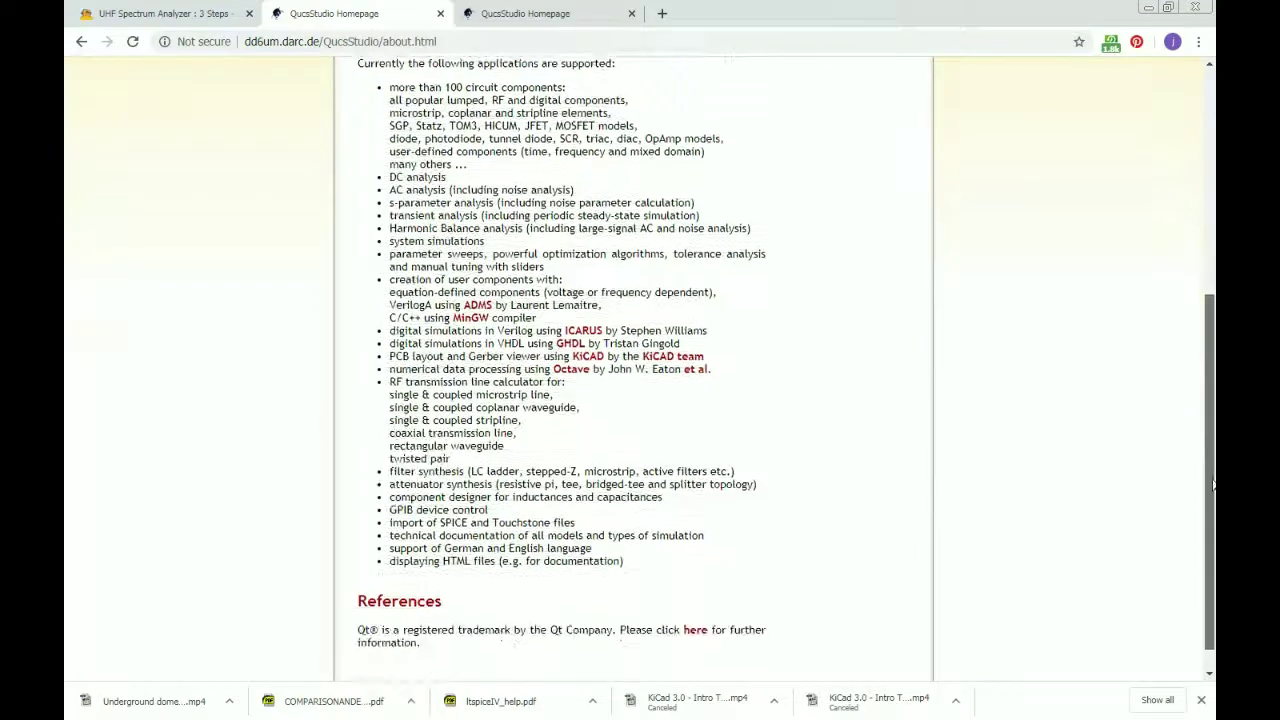
scroll(1200, 485, up, 4)
key(ctrl+Tab)
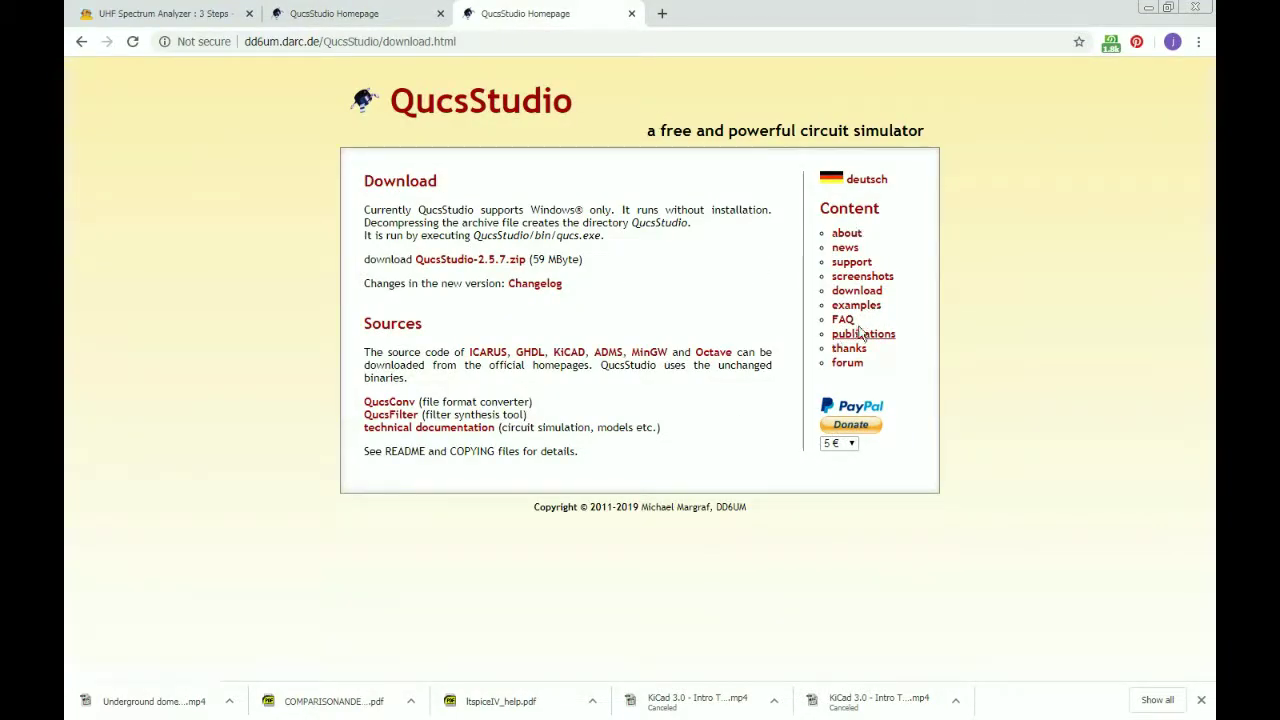
Flip to the QucsStudio about tab and back to the download tab.
click(405, 15)
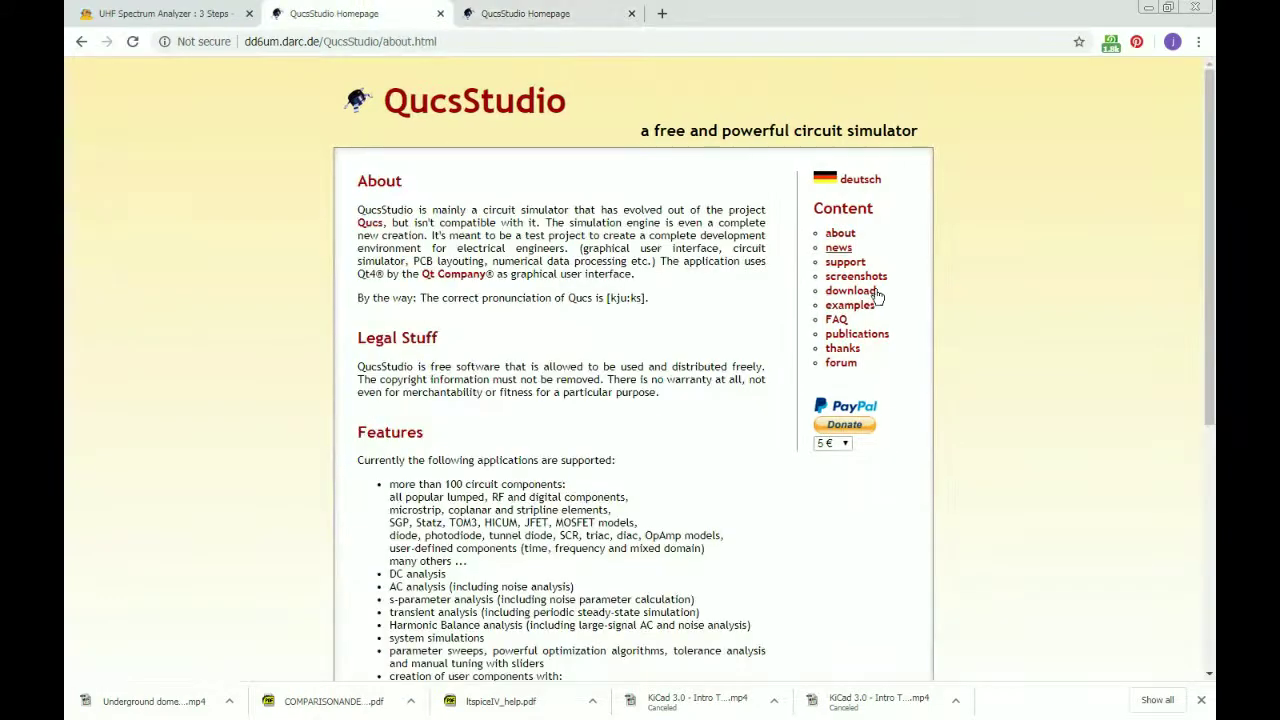
click(550, 14)
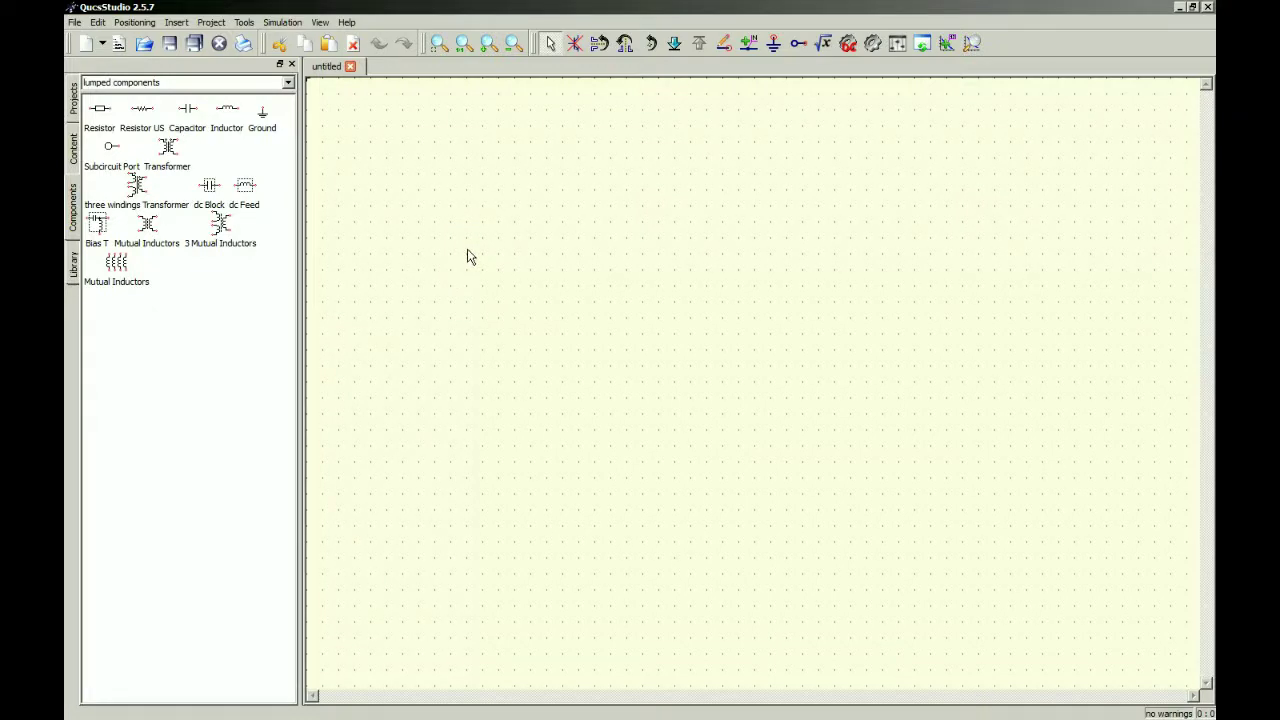
Look through the Help, File, Positioning, Project, View and Simulation menus, ending on Tools.
click(347, 22)
click(347, 22)
click(74, 22)
mouse_move(113, 27)
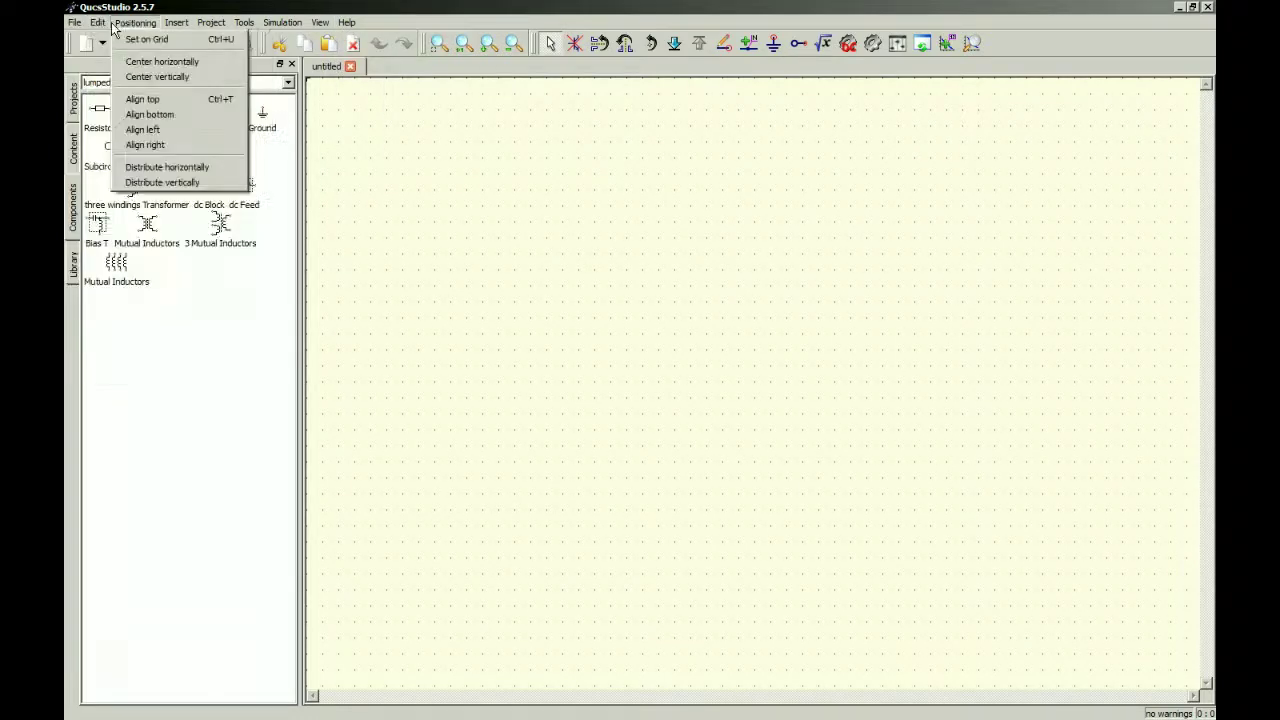
mouse_move(201, 27)
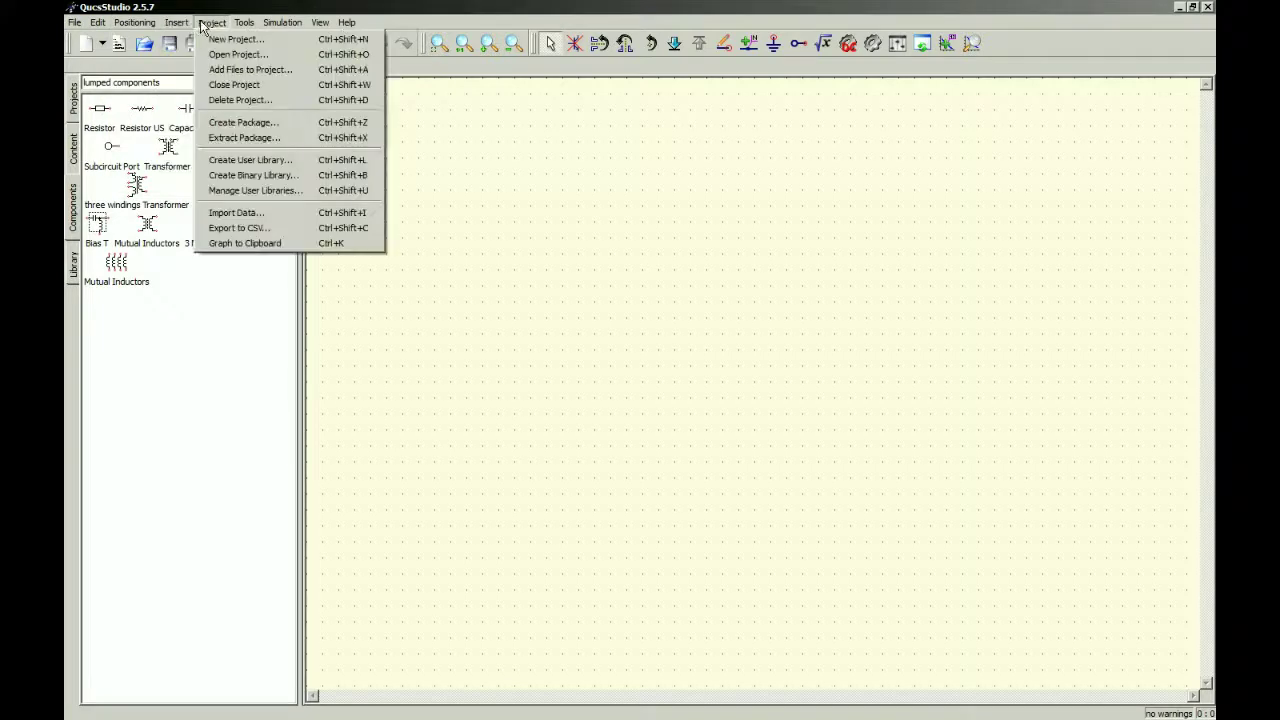
mouse_move(282, 24)
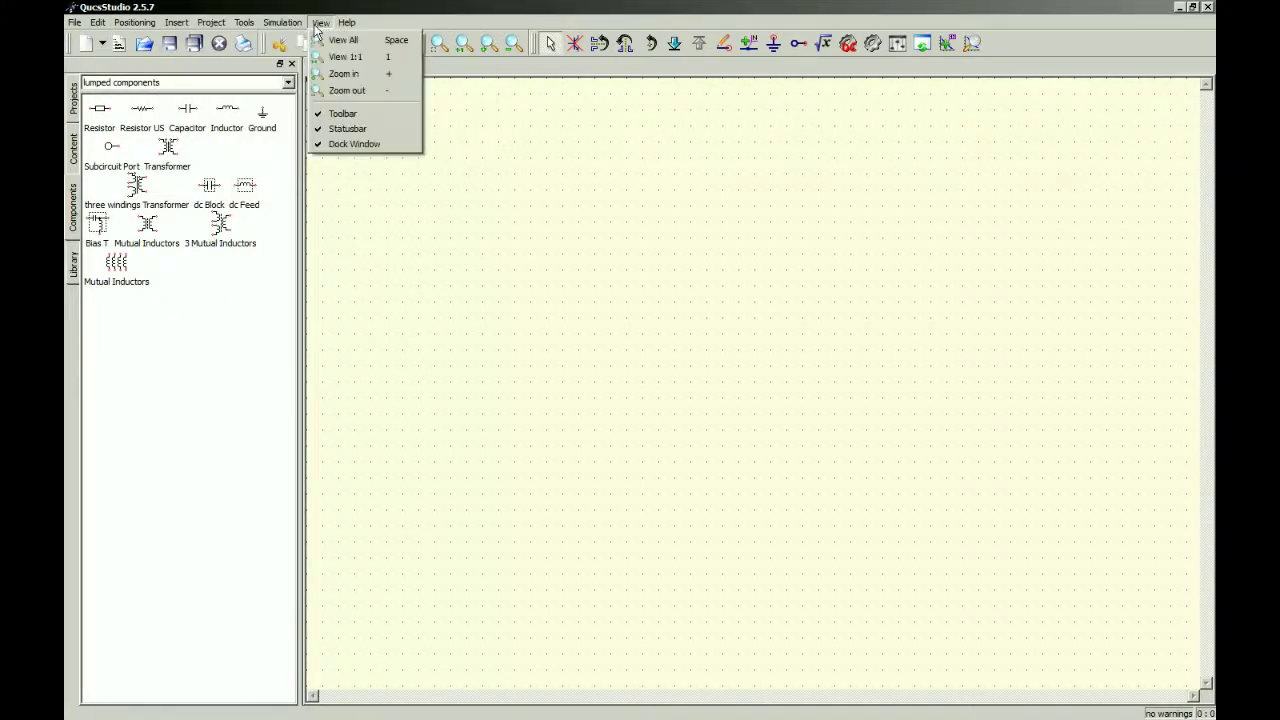
mouse_move(240, 25)
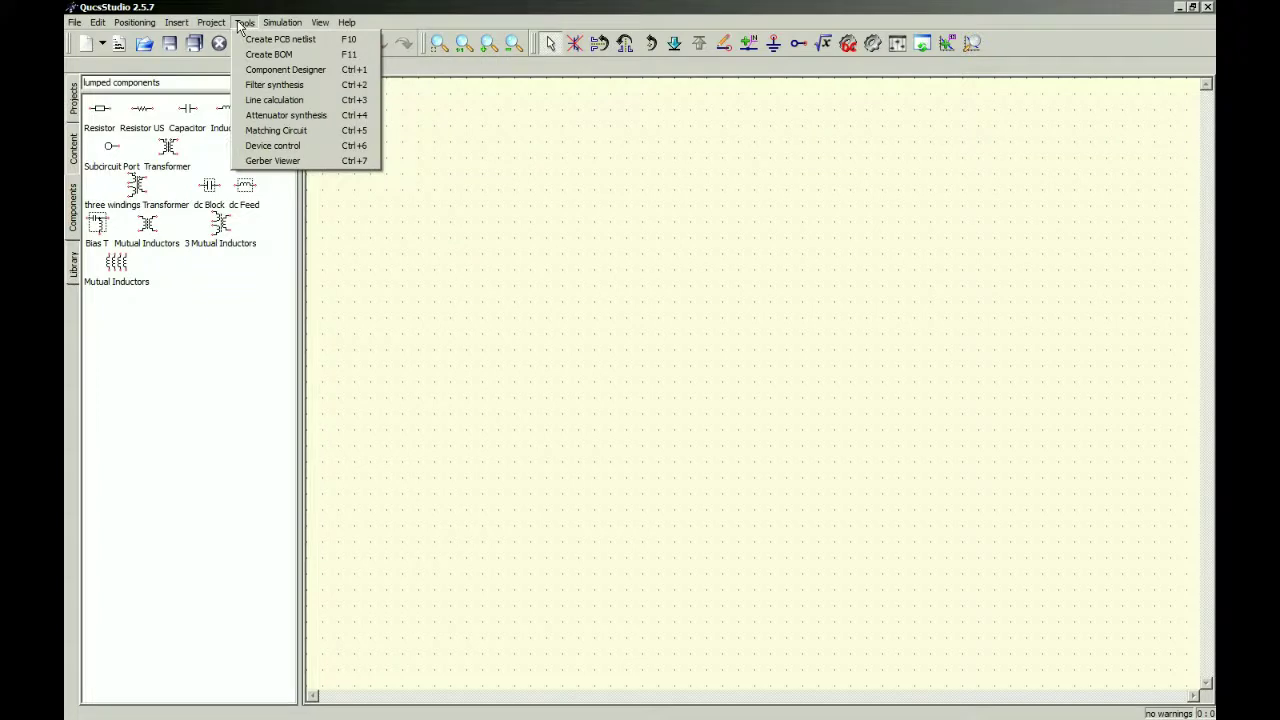
Try a 16th-order Chebyshev LC-ladder low-pass in Filter synthesis and dismiss the even-order error.
click(268, 88)
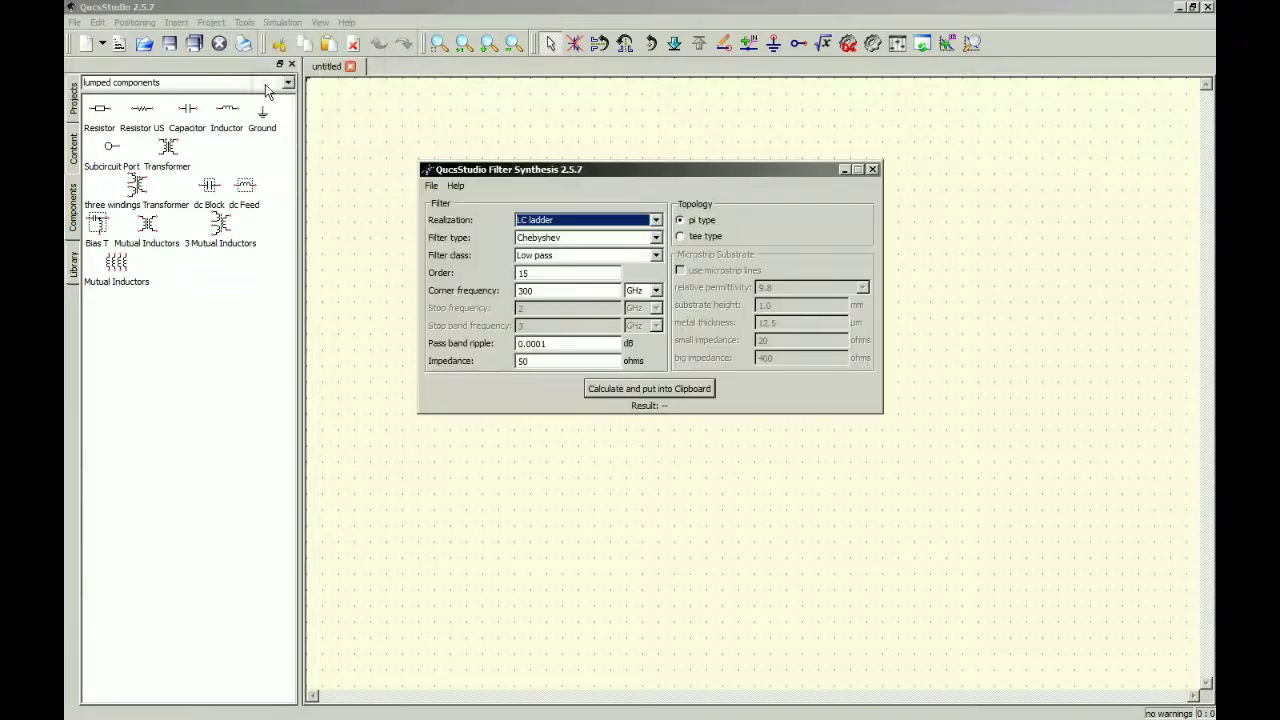
click(655, 222)
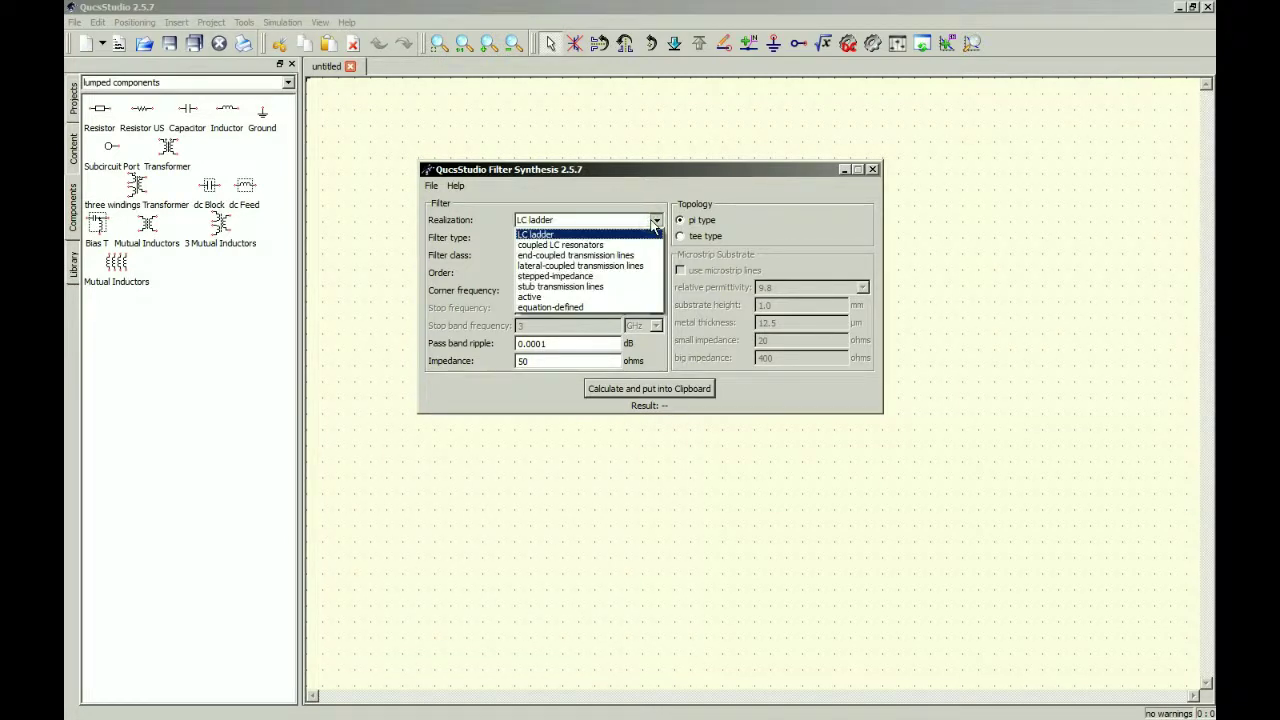
click(657, 228)
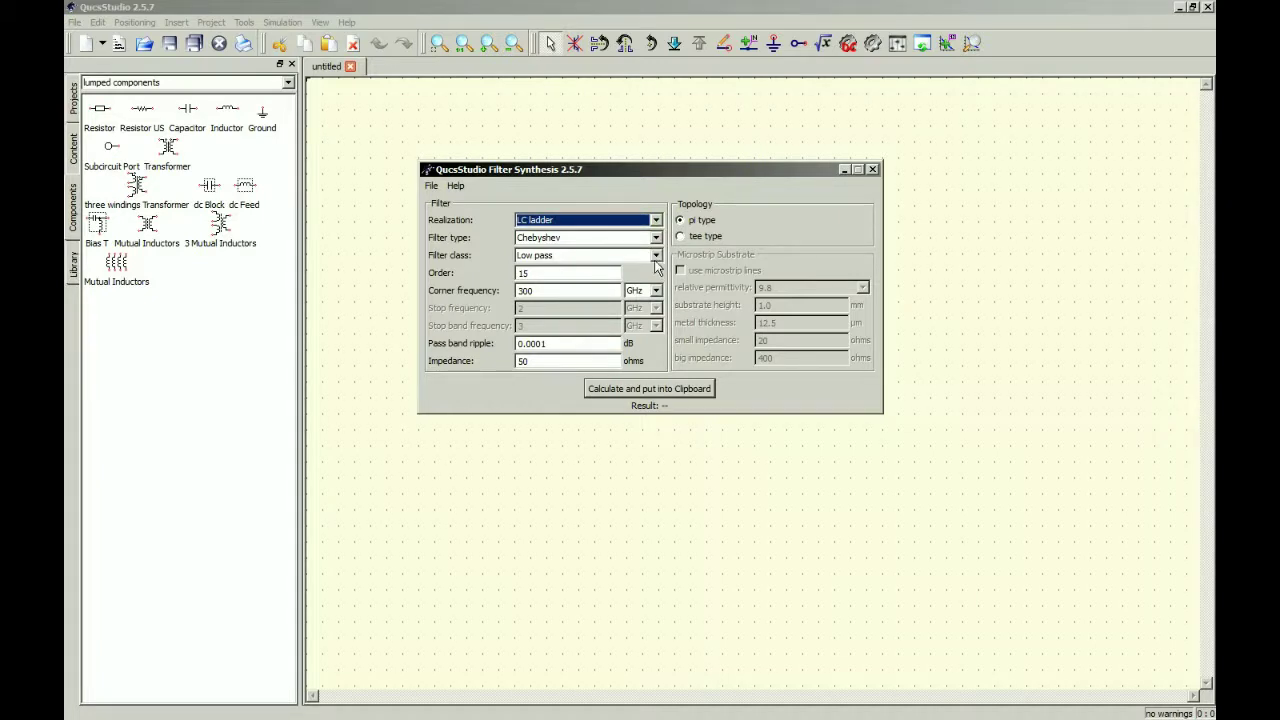
click(538, 273)
key(BackSpace)
text(6)
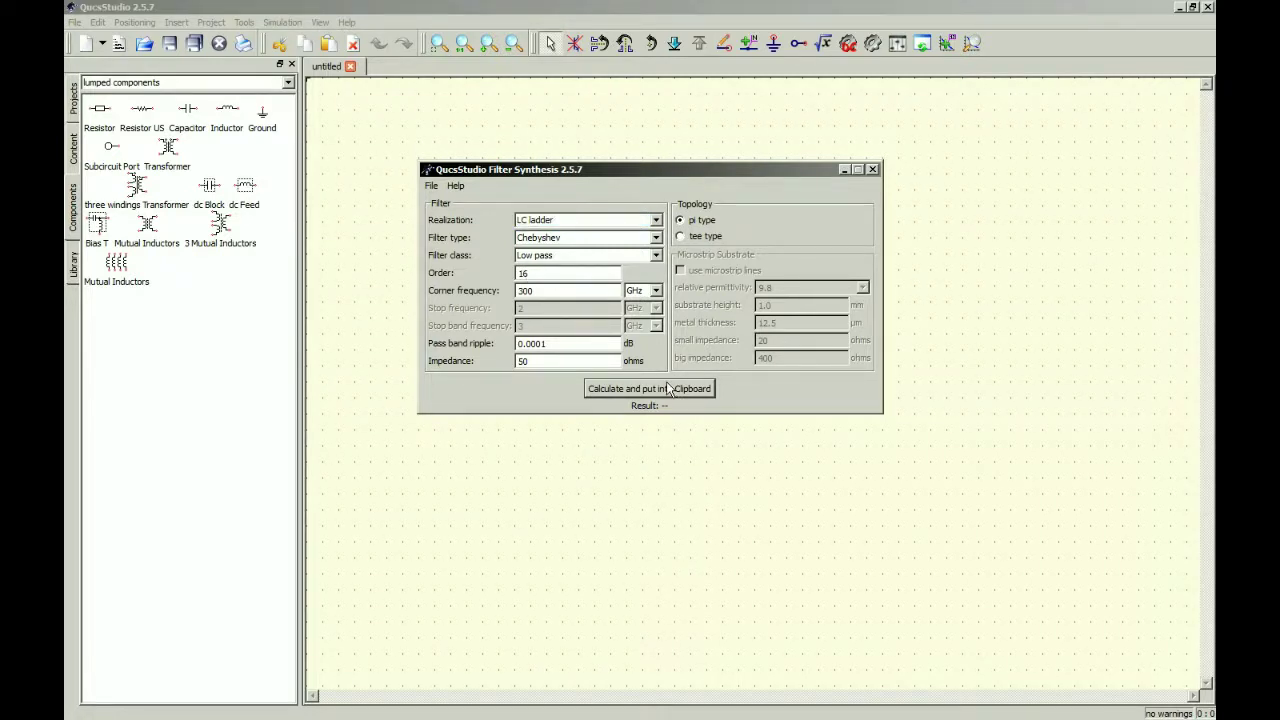
click(669, 390)
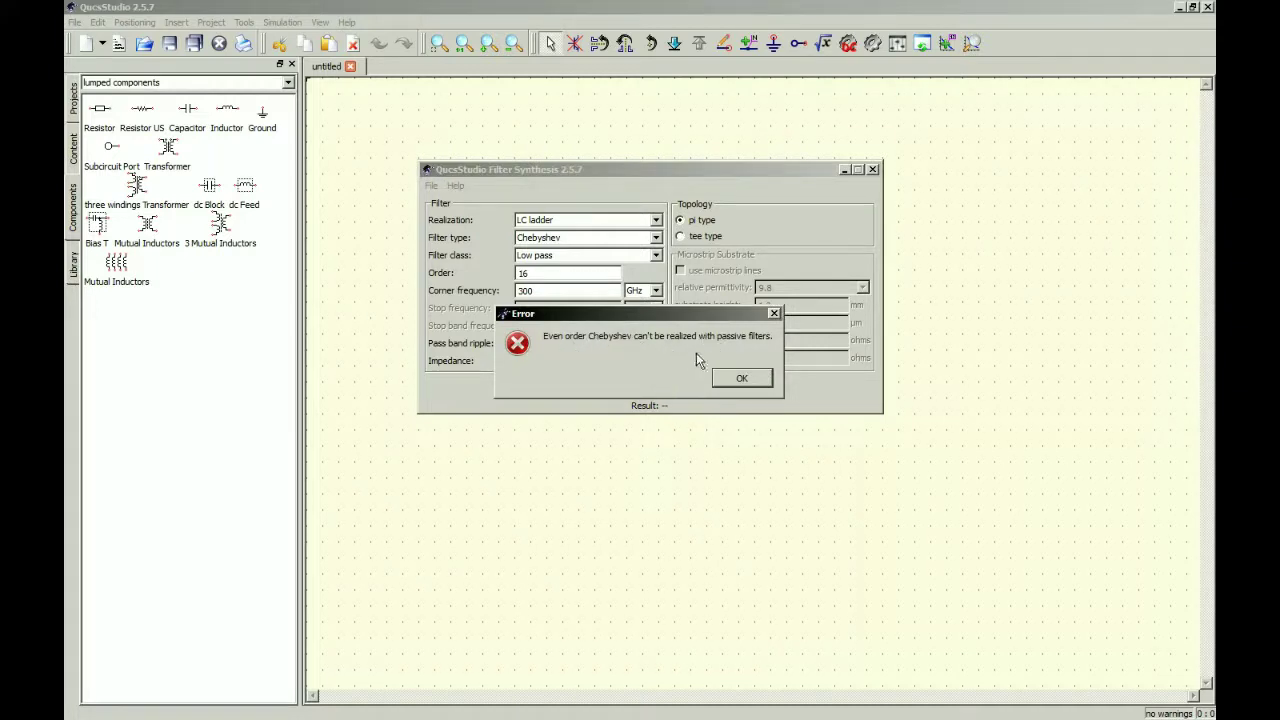
click(742, 377)
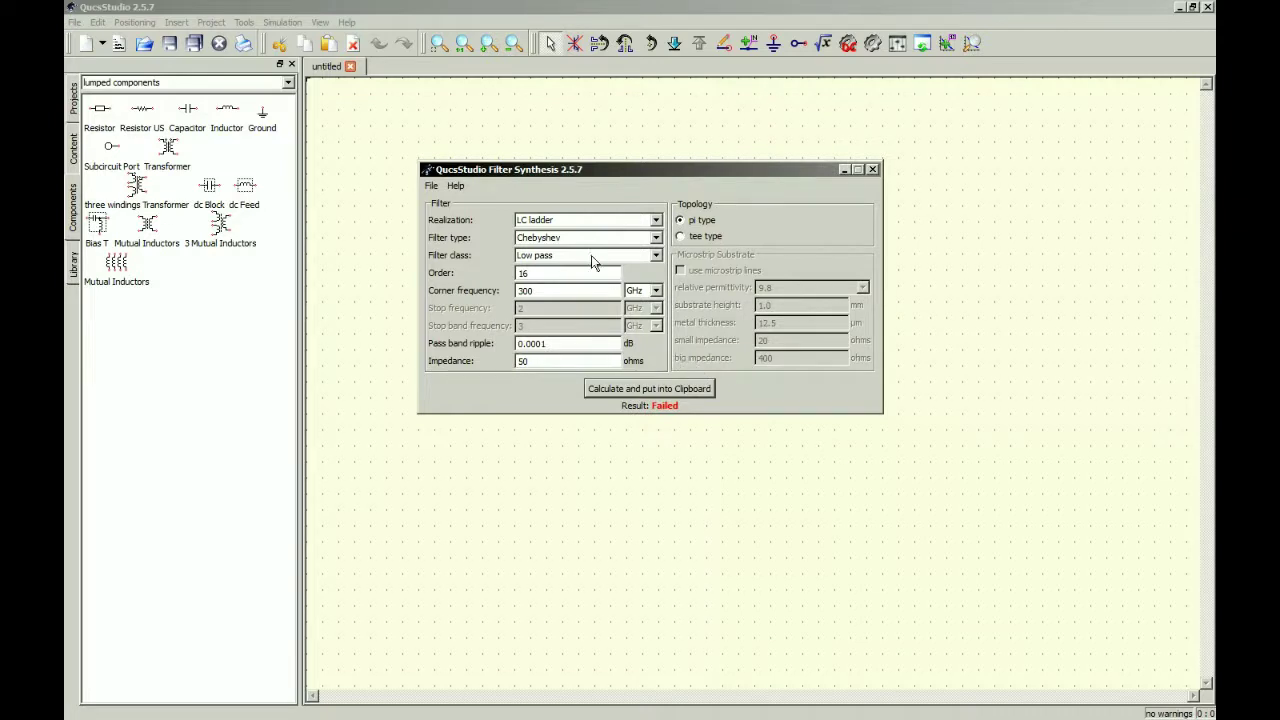
Recalculate the Chebyshev LC-ladder low-pass with order 15 and a 300 MHz corner, copying it to the clipboard.
click(580, 260)
click(556, 273)
key(BackSpace)
text(5)
click(656, 290)
click(638, 326)
click(630, 390)
Paste the mirrored 15th-order ladder circuit onto the untitled schematic and zoom out to see it all.
click(844, 170)
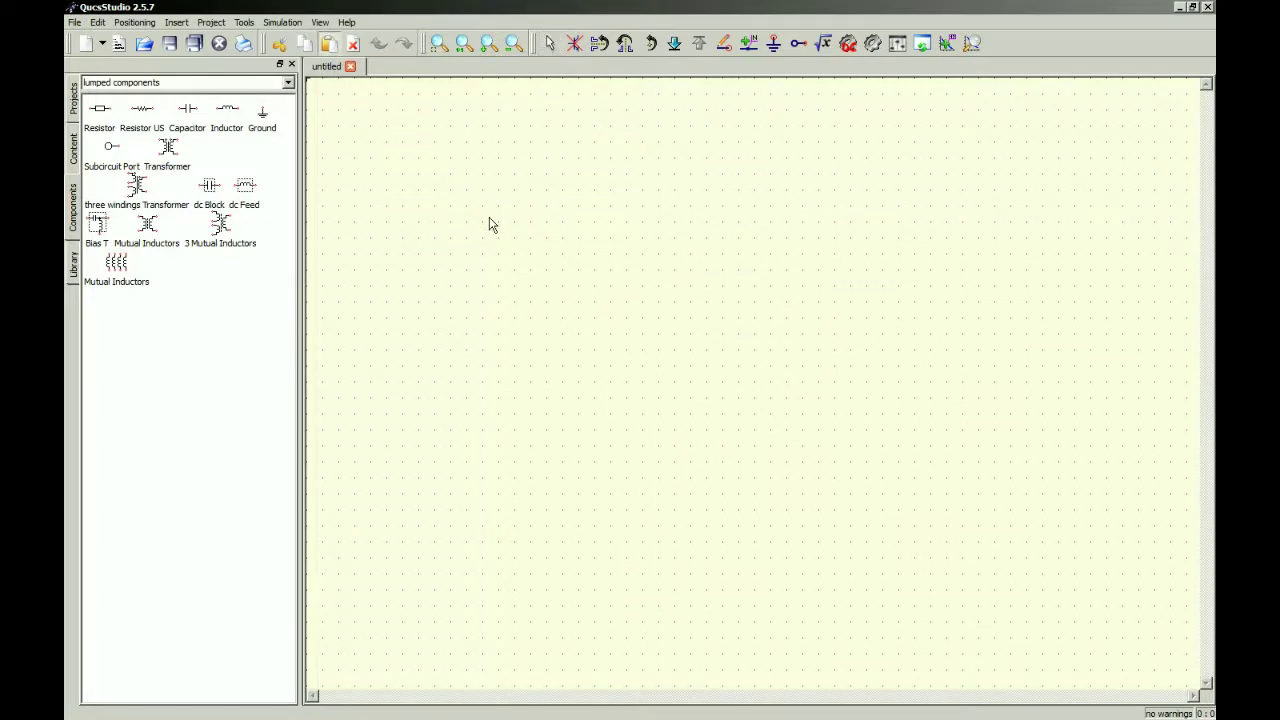
key(ctrl+v)
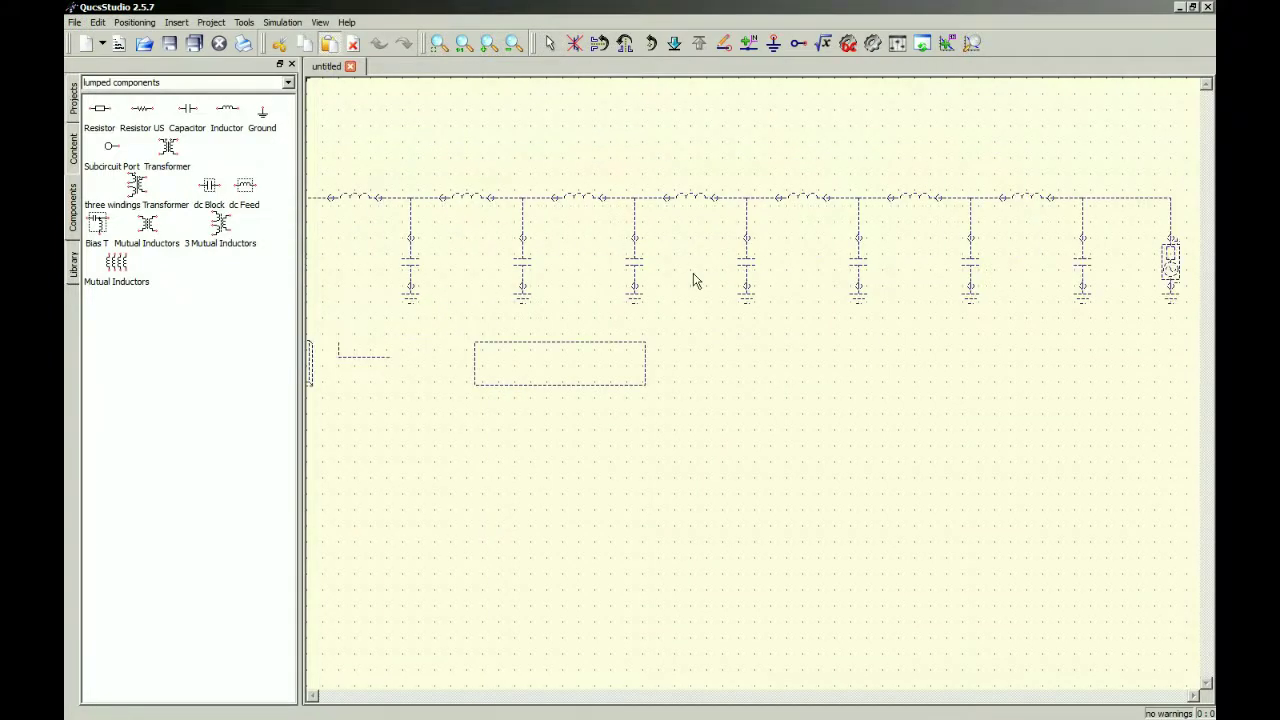
key(ctrl+m)
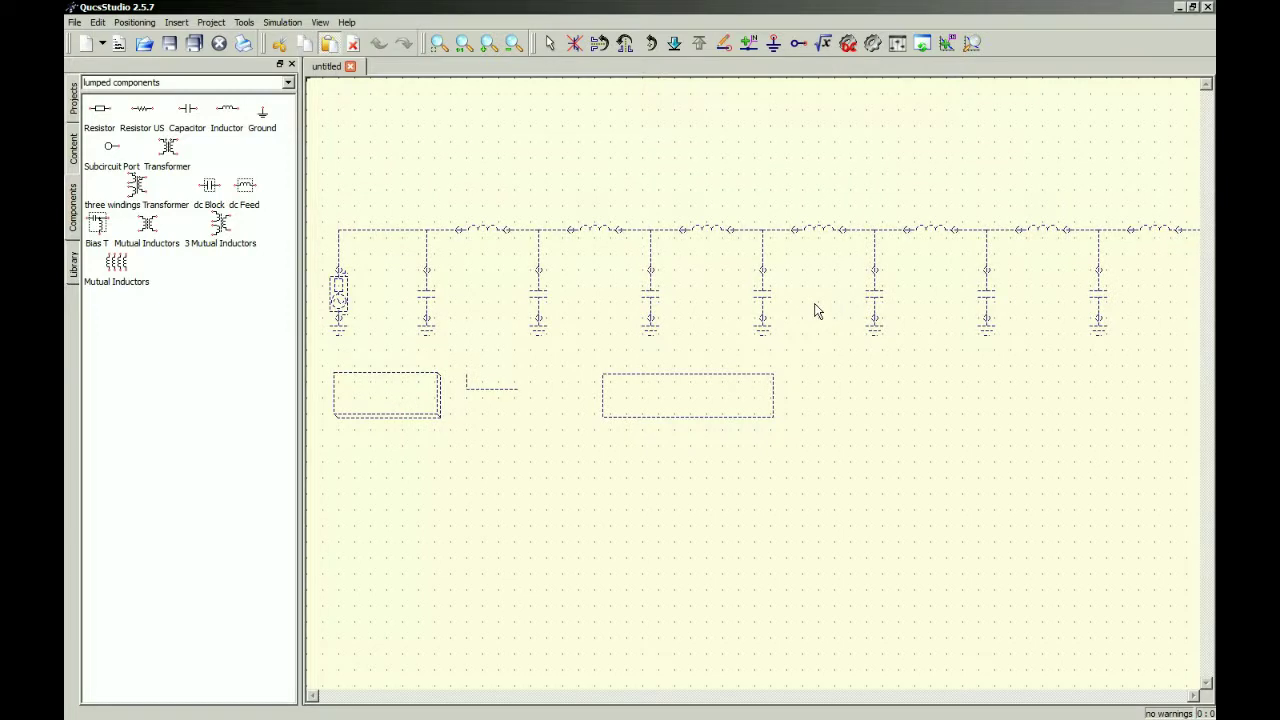
click(815, 311)
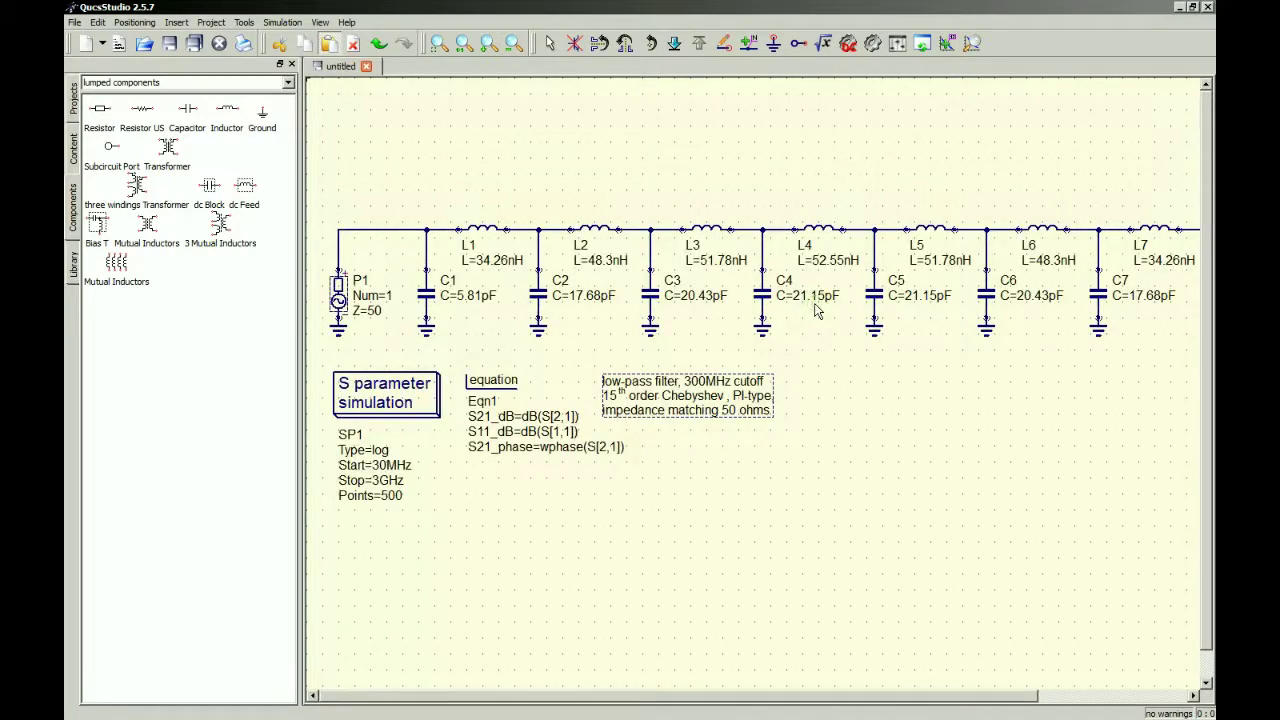
key(Escape)
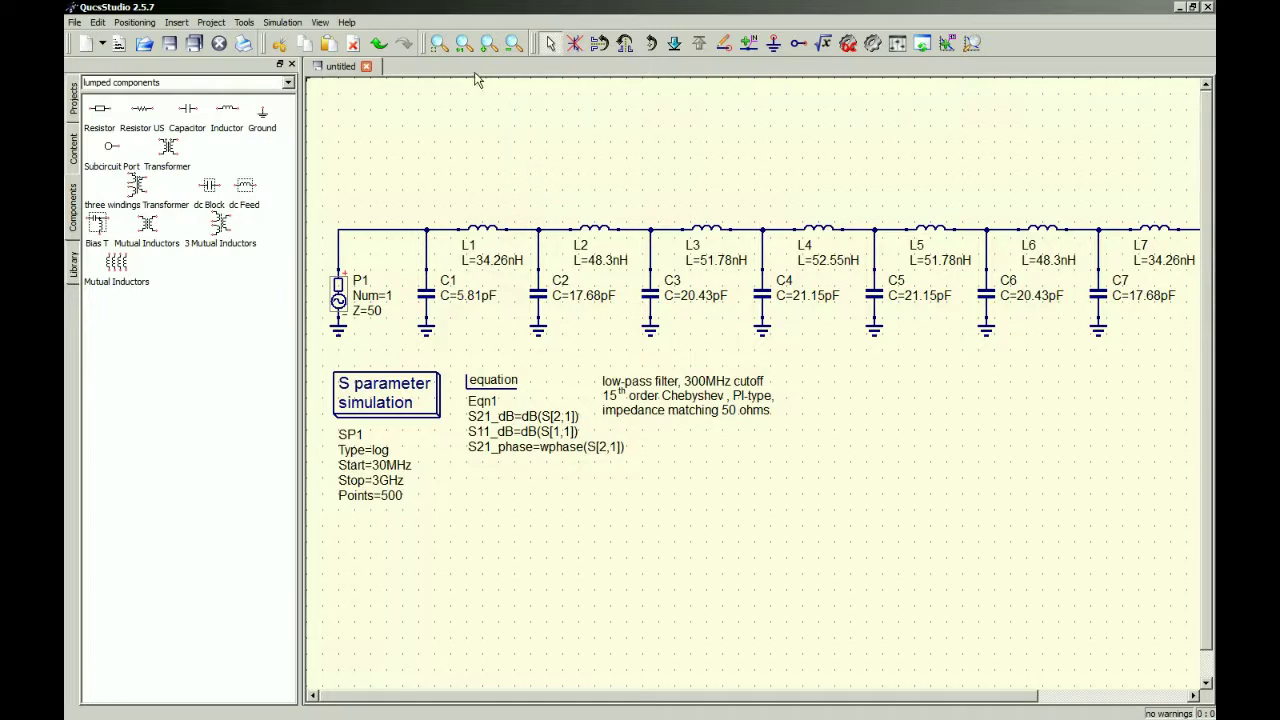
click(513, 43)
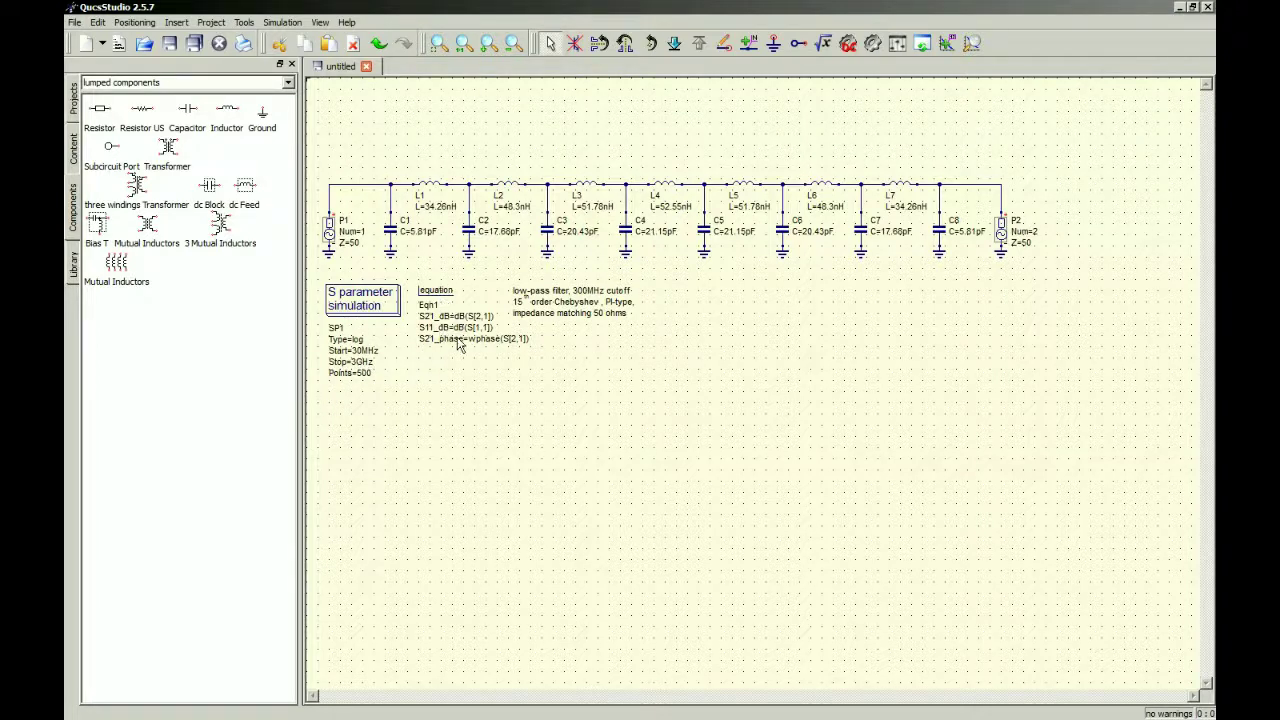
Give the S-parameter simulation a 1Hz start and 1GHz stop frequency and apply it.
double_click(352, 300)
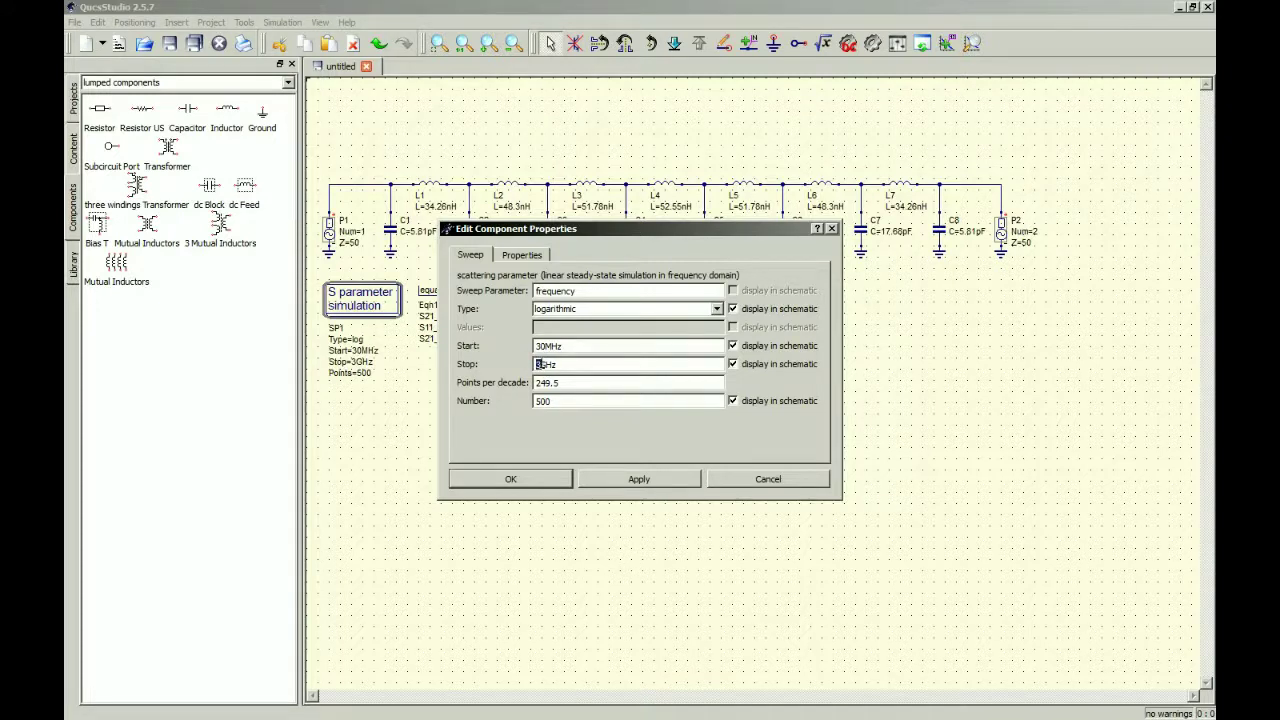
text(1)
click(547, 345)
text(0)
key(BackSpace)
key(BackSpace)
key(BackSpace)
key(BackSpace)
text(1)
click(607, 479)
click(528, 258)
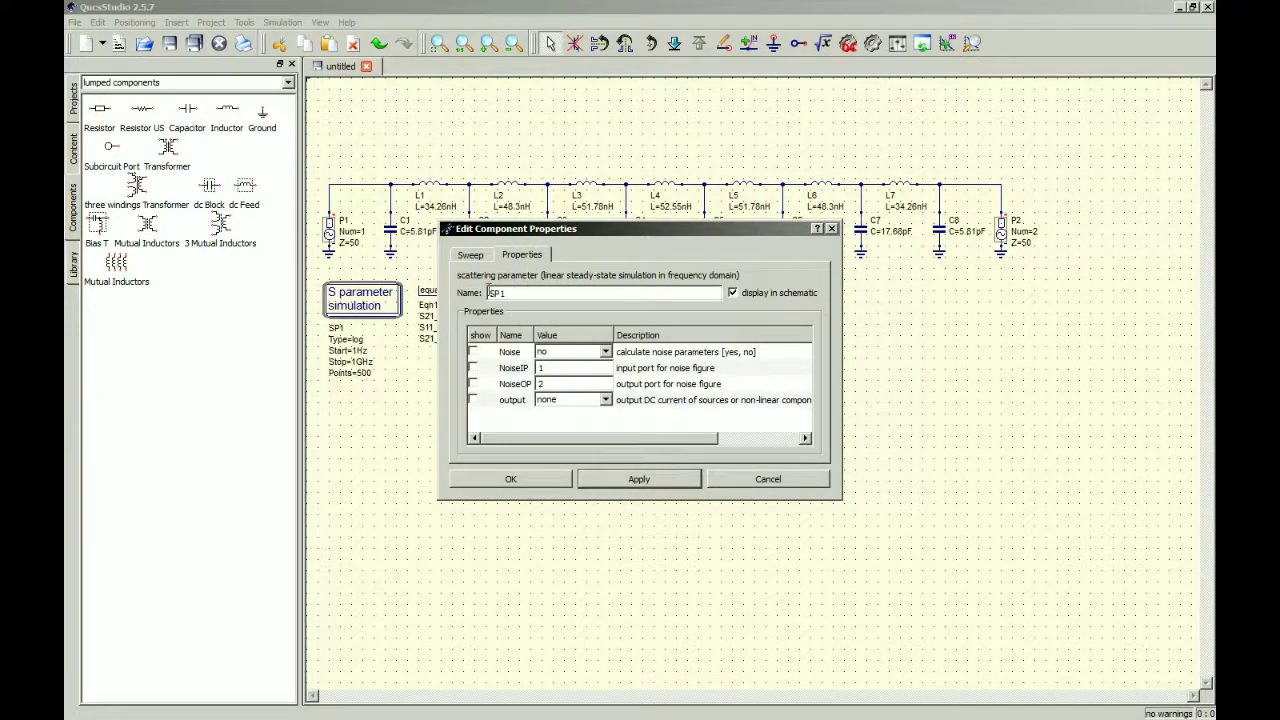
click(470, 257)
Close the S-parameter properties with OK and glance at the Simulation menu.
click(520, 480)
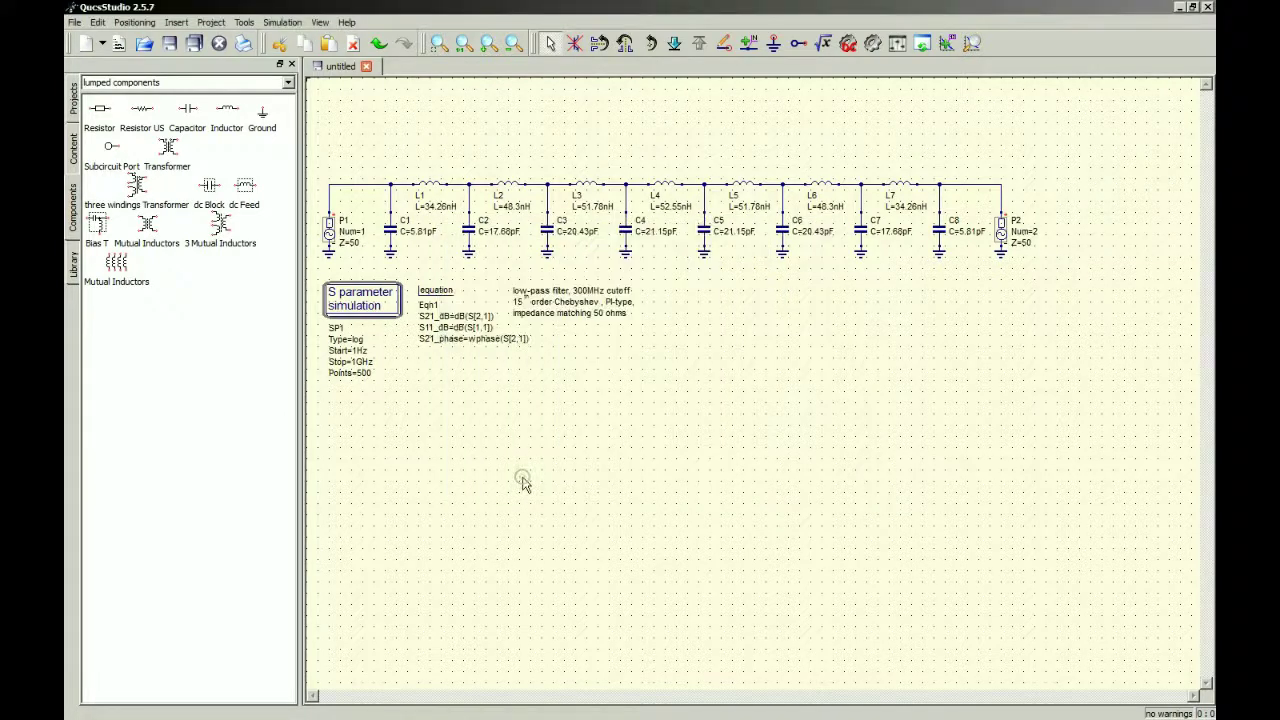
click(283, 22)
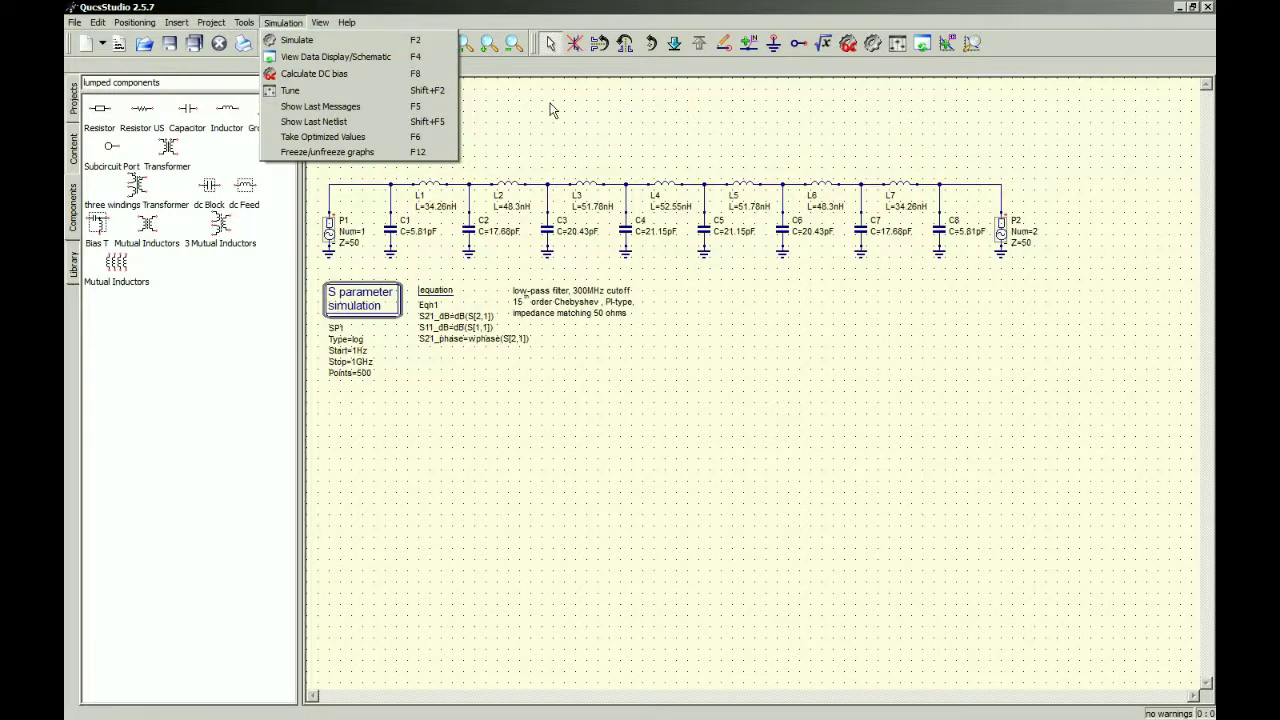
click(860, 64)
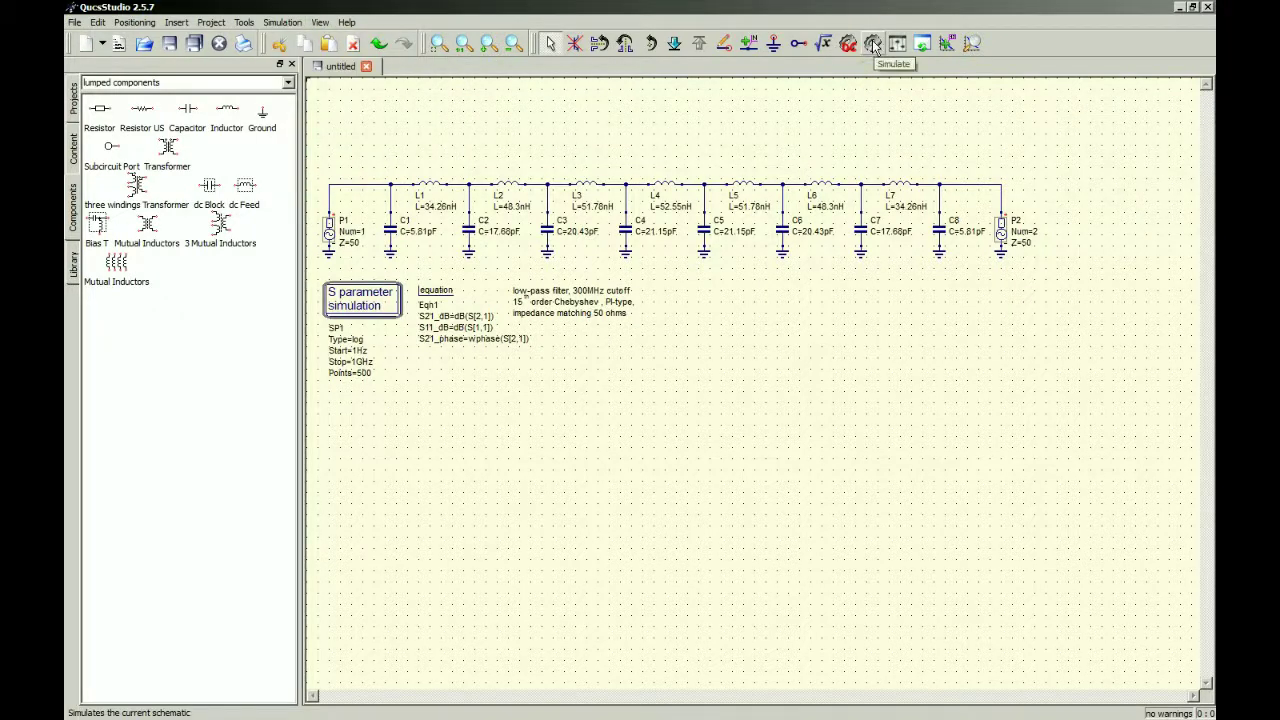
Simulate the filter, saving over 15th_Order_Chebyshev_LPF_1e-4ripple_300MHz_cutoff_QucsStudio.sch.
click(873, 44)
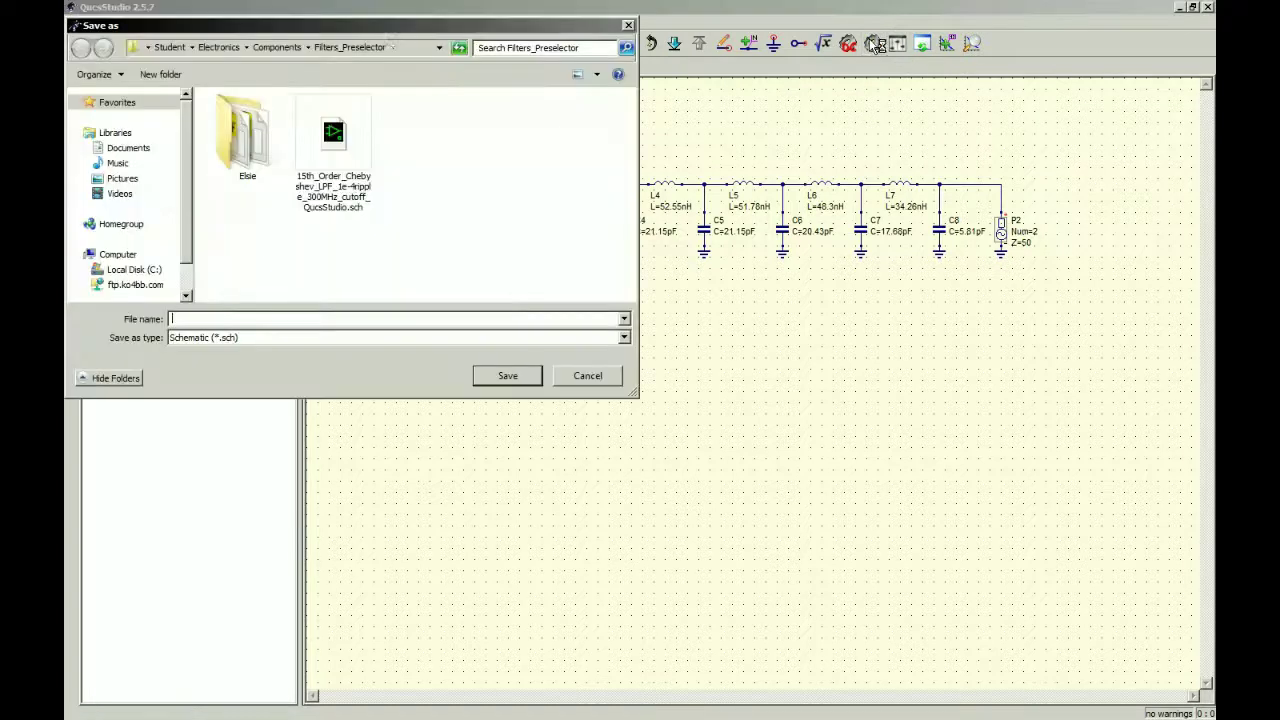
click(337, 162)
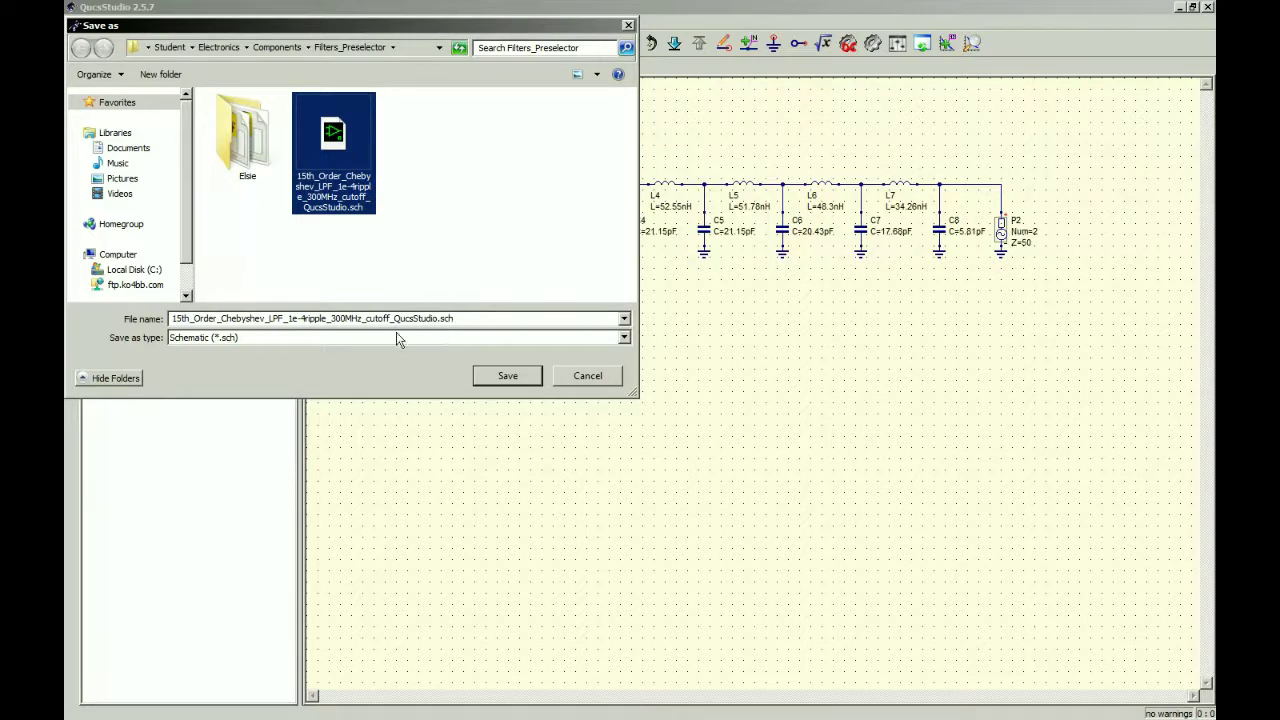
click(517, 385)
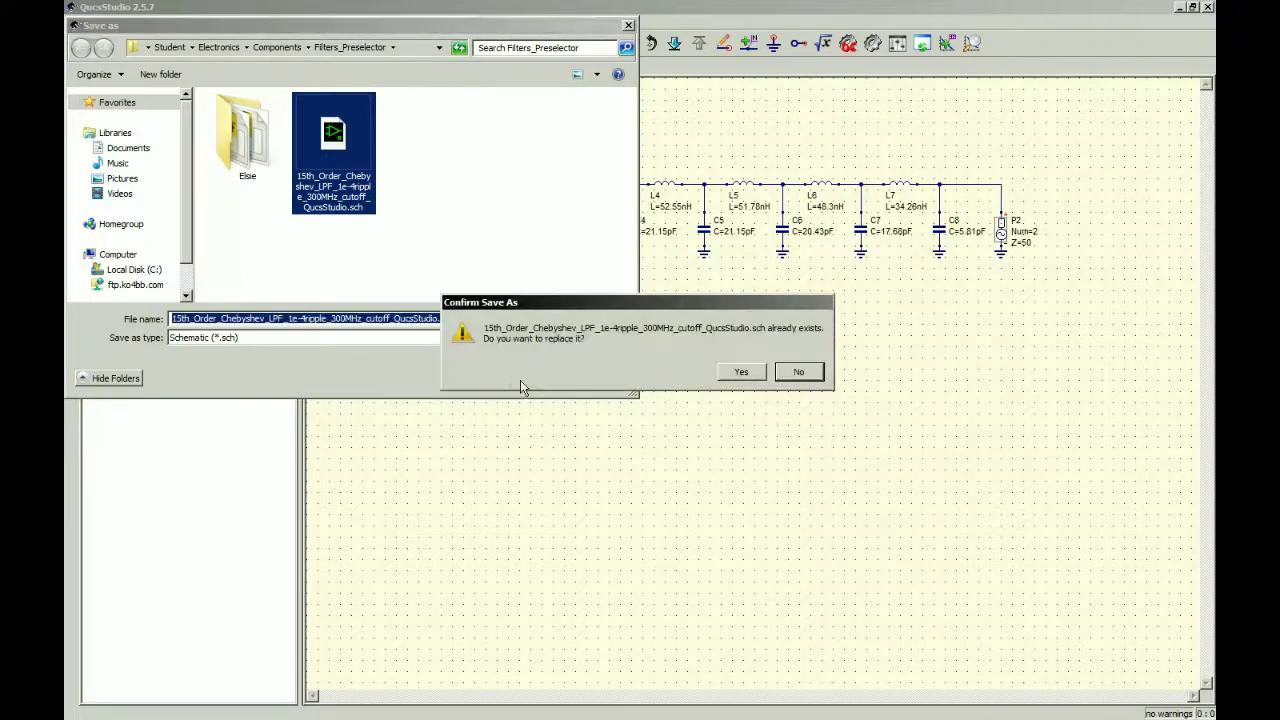
click(740, 373)
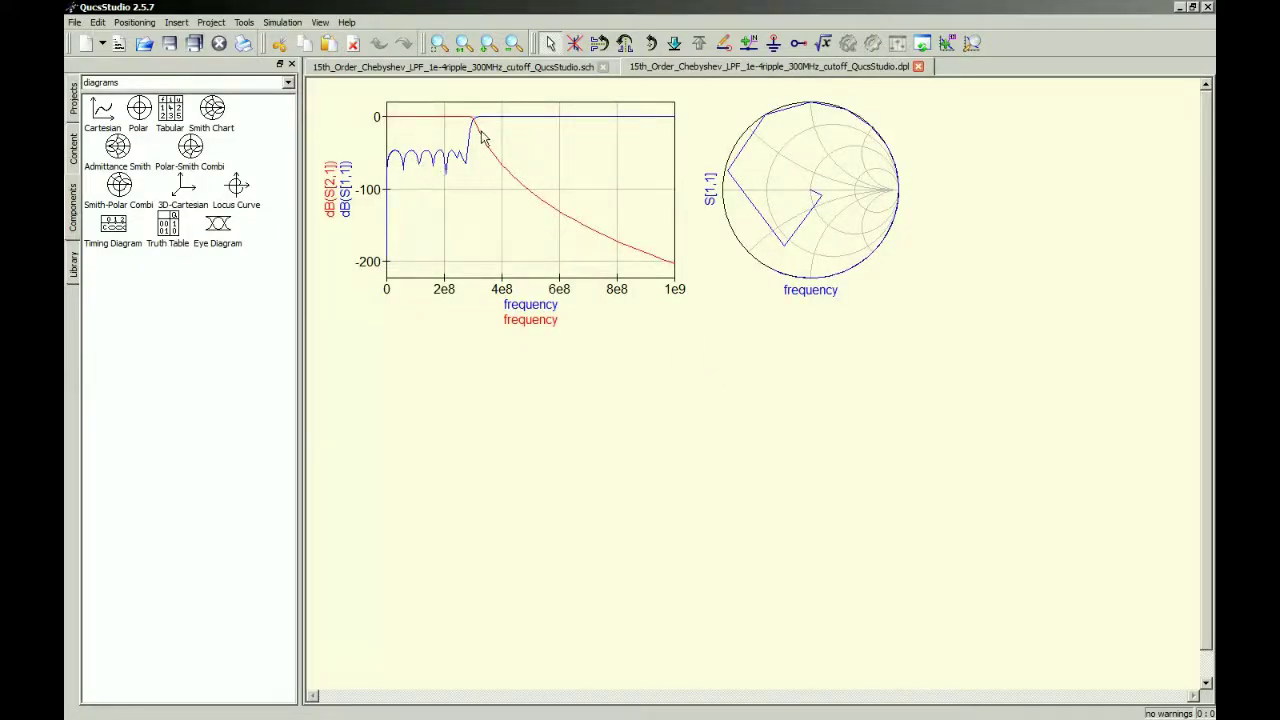
Show the last simulation's netlist, listing C1–C8, L1–L7, both ports and the AC sweep.
key(F4)
click(282, 22)
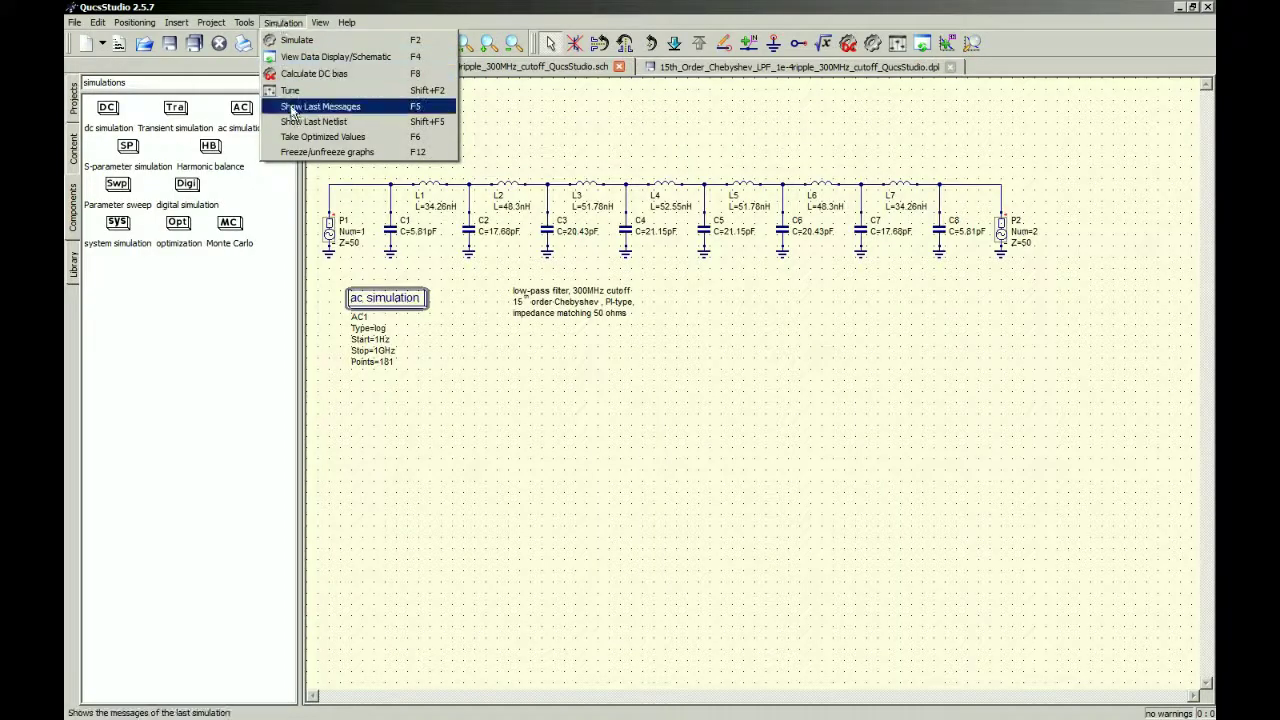
click(300, 121)
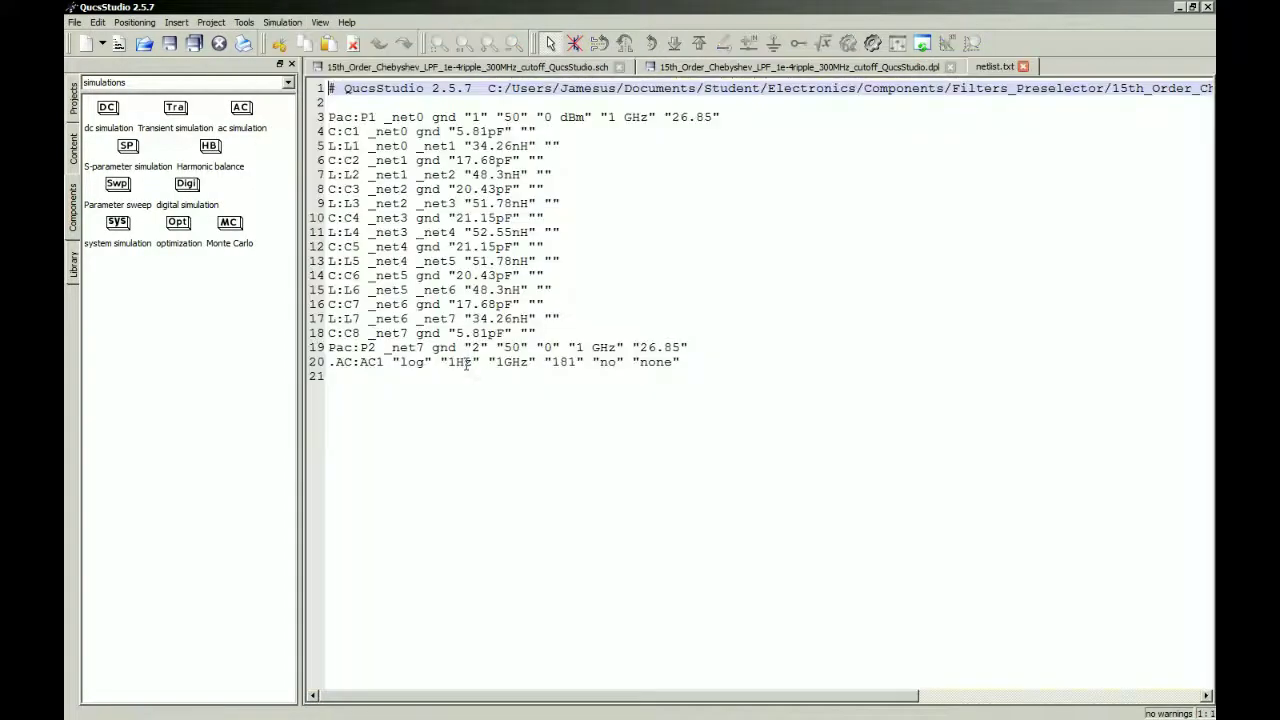